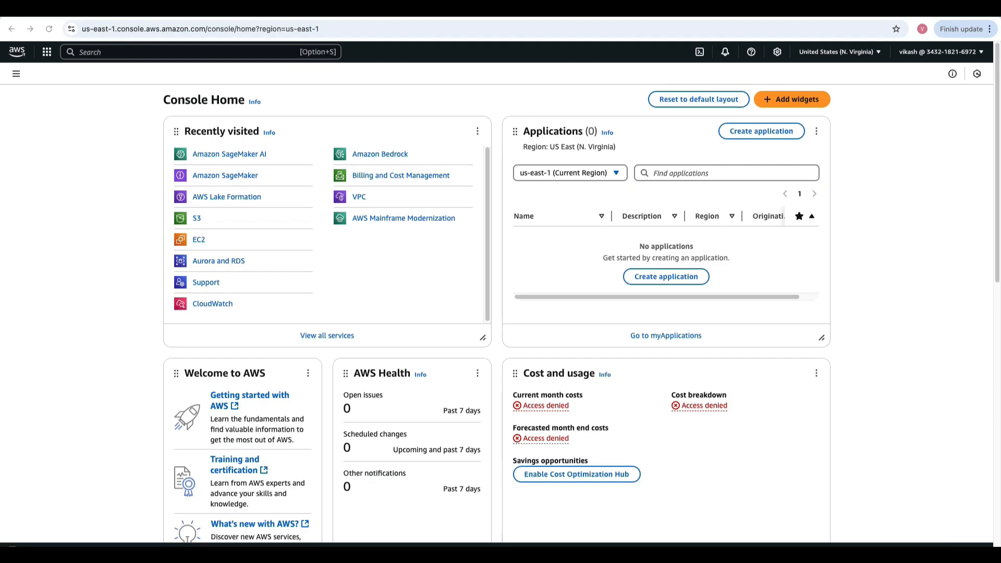
- Search the console for SageMaker and open the Amazon SageMaker service in a new browser tab
key("alt+s")
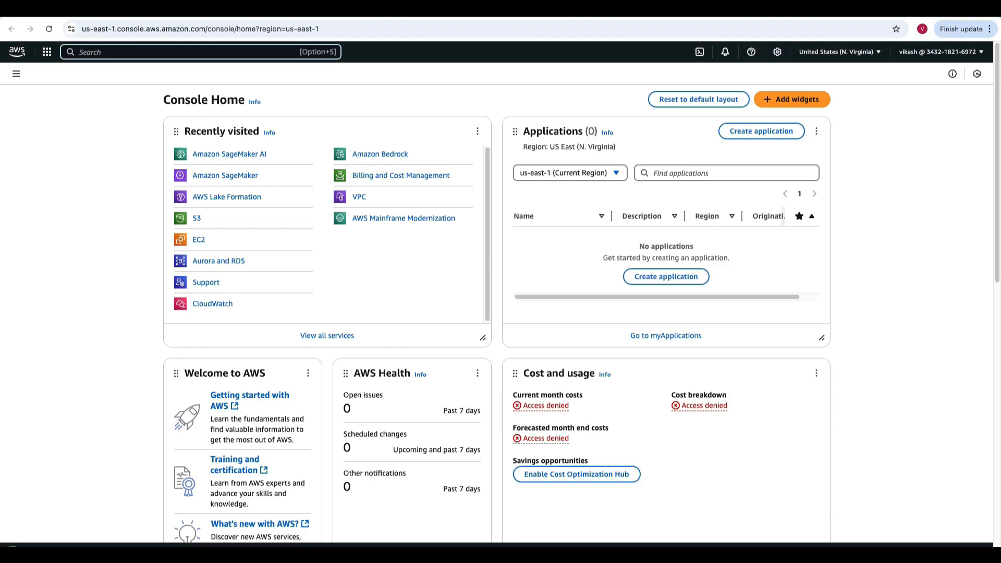
type("SageMaker")
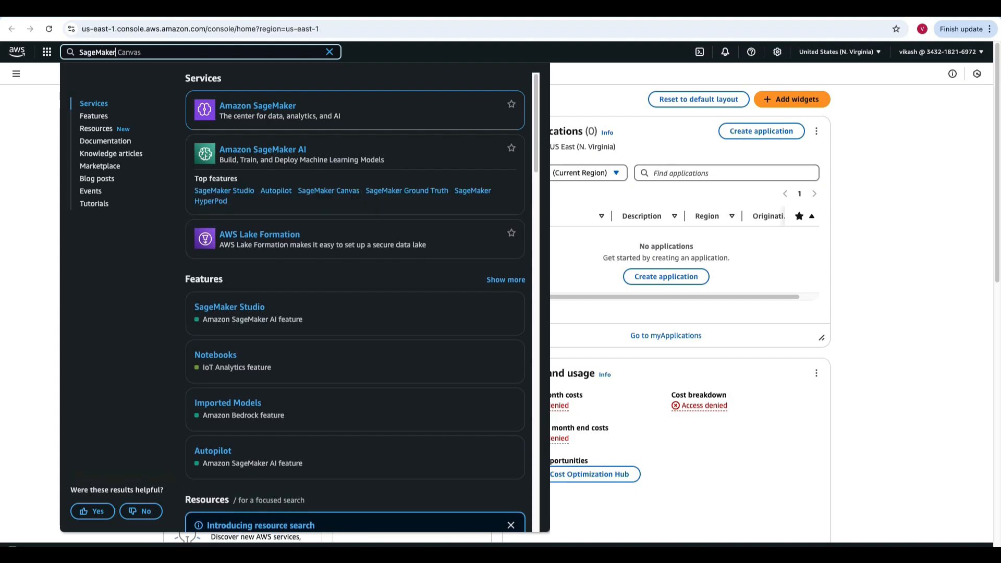
right_click(267, 105)
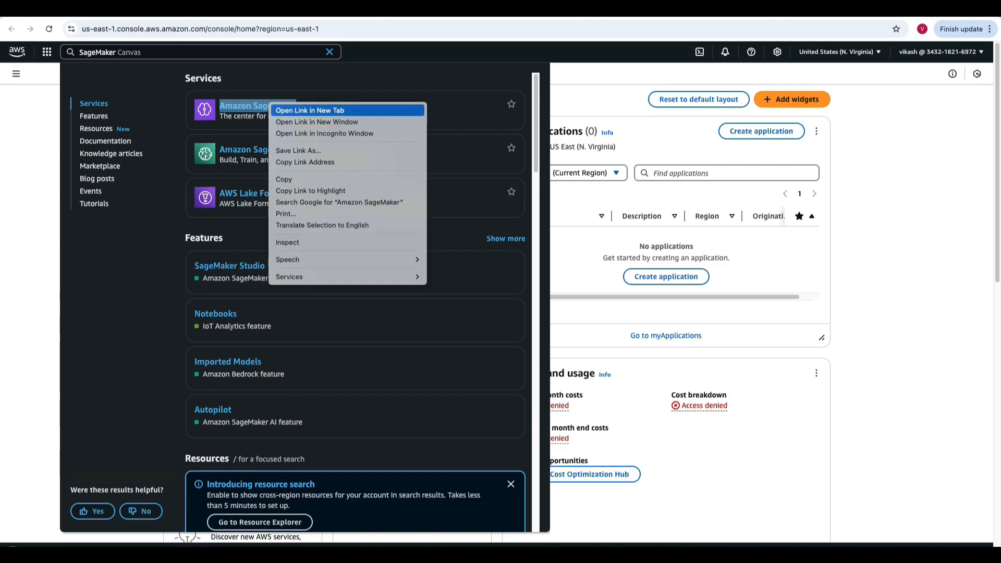
left_click(310, 110)
left_click(908, 11)
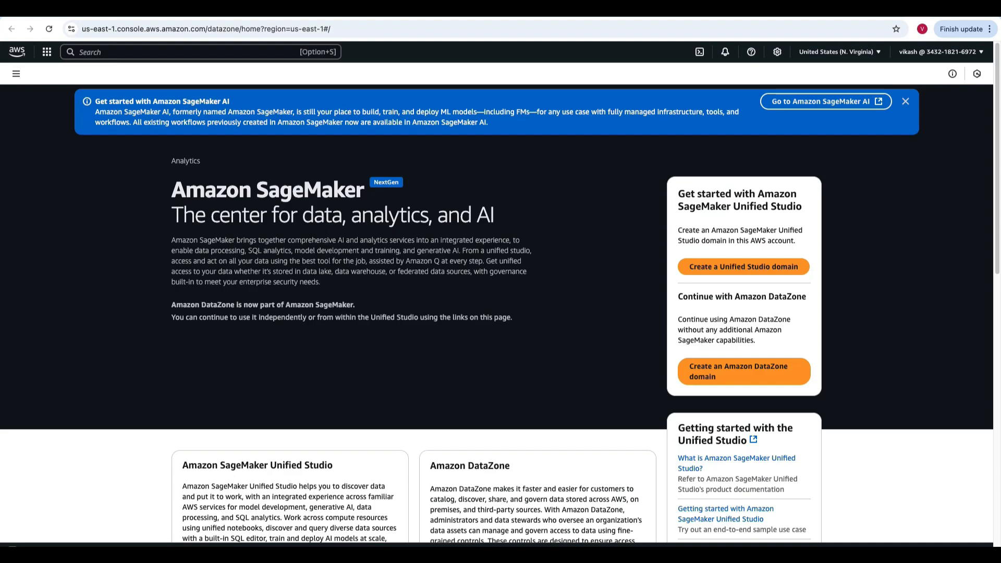
left_click_drag(416, 250, 443, 251)
left_click_drag(176, 261, 358, 261)
left_click(218, 261)
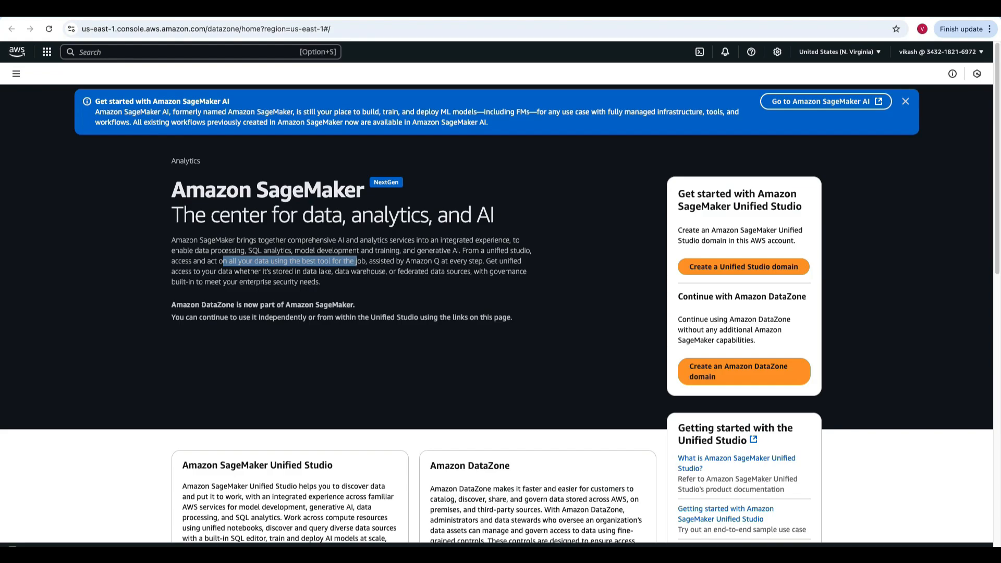
scroll(496, 307, "down", 2)
scroll(497, 306, "up", 2)
- Go to Amazon SageMaker AI from the SageMaker navigation and open its Notebooks page
left_click(16, 74)
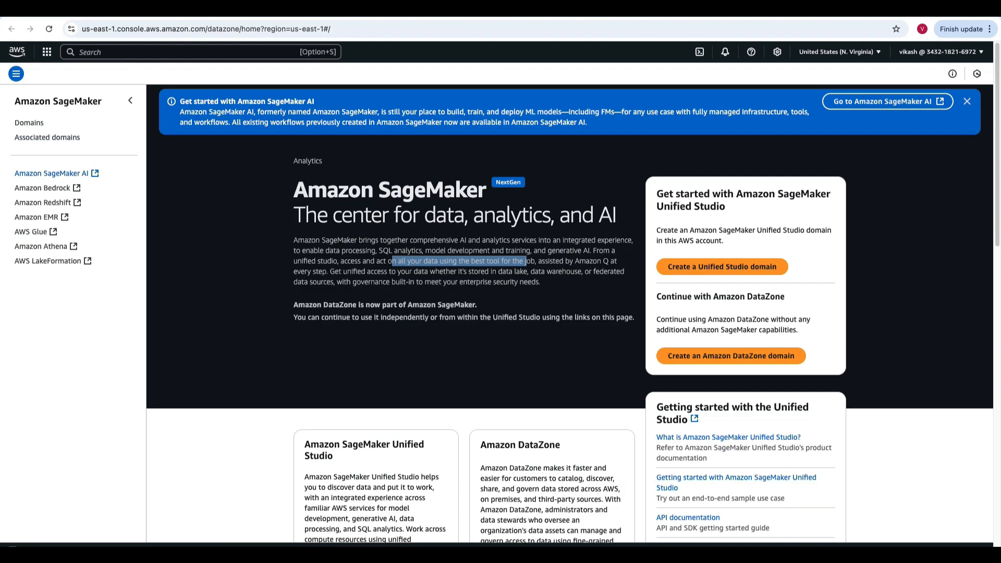
left_click(52, 173)
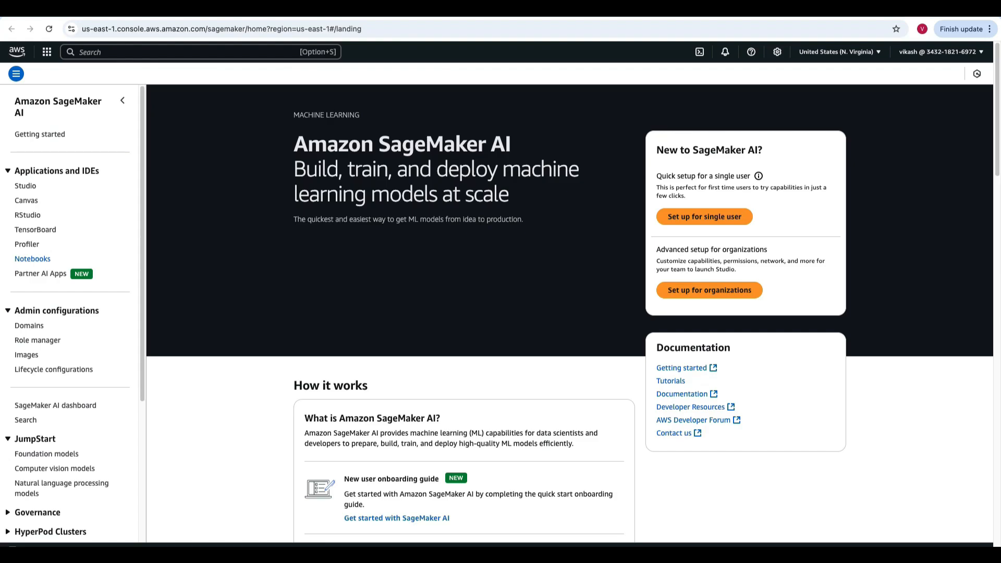
left_click(32, 259)
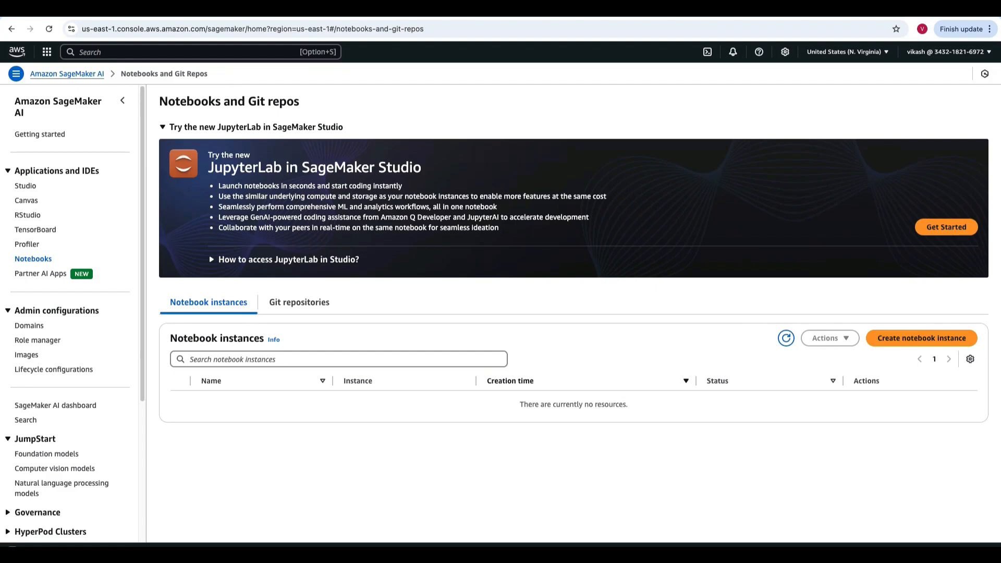
- Start a new notebook instance named "test" with type ml.t3.medium and platform Amazon Linux 2, Jupyter Lab 4
left_click(922, 338)
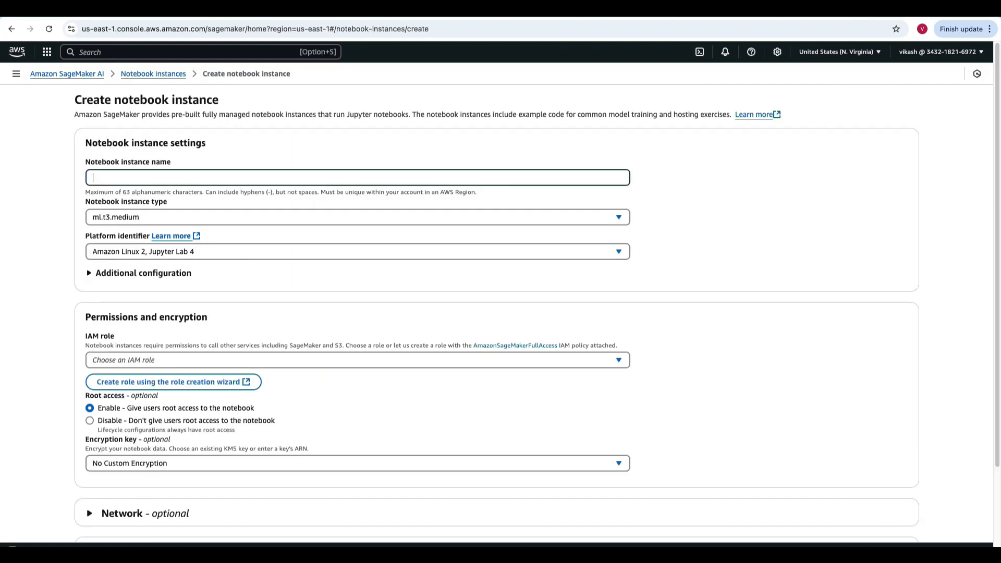
type("test")
left_click(358, 217)
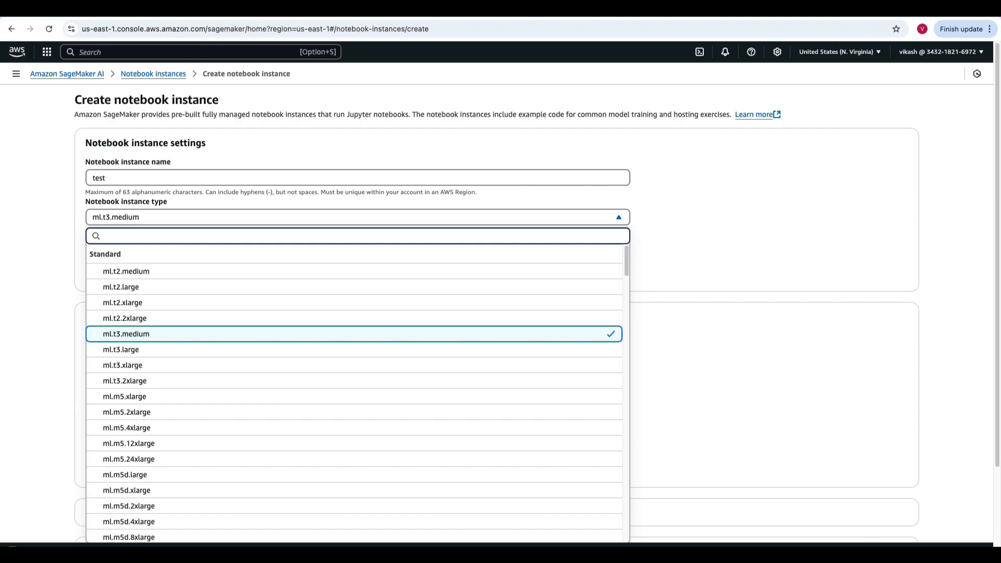
left_click(357, 217)
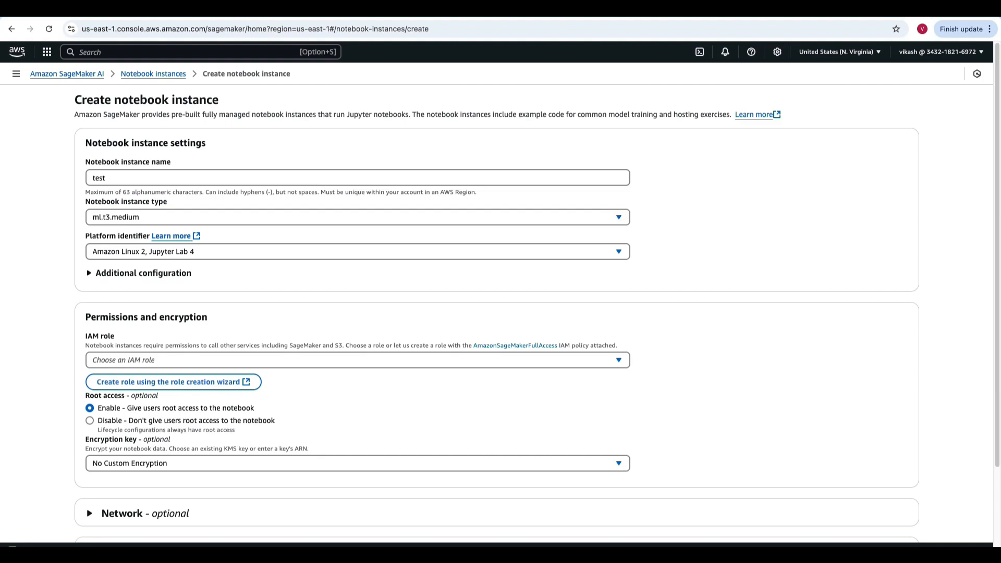
left_click(358, 252)
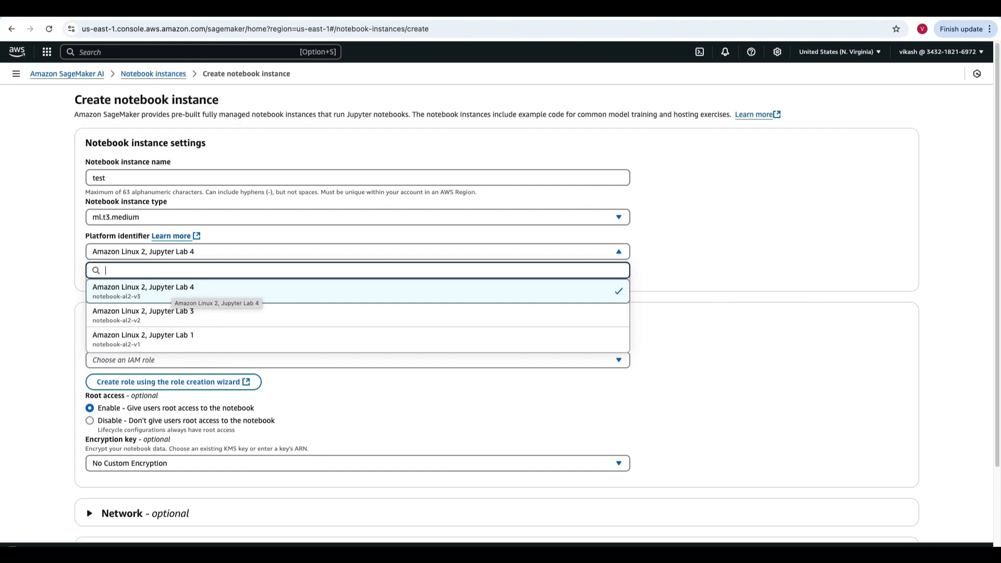
left_click(172, 290)
- Expand the notebook instance's additional configuration and choose No configuration as the lifecycle configuration
scroll(161, 282, "down", 1)
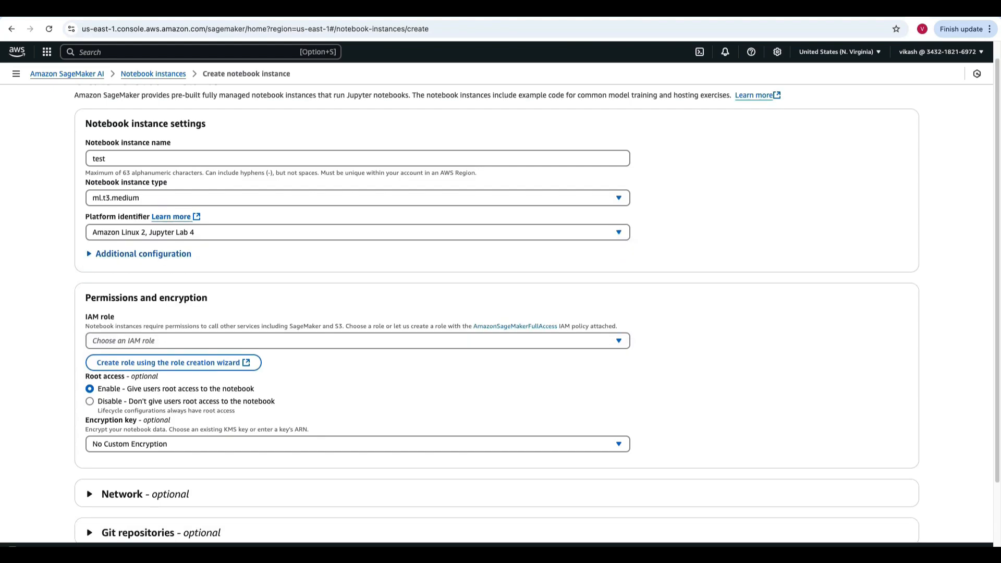
left_click(143, 254)
scroll(144, 254, "down", 1)
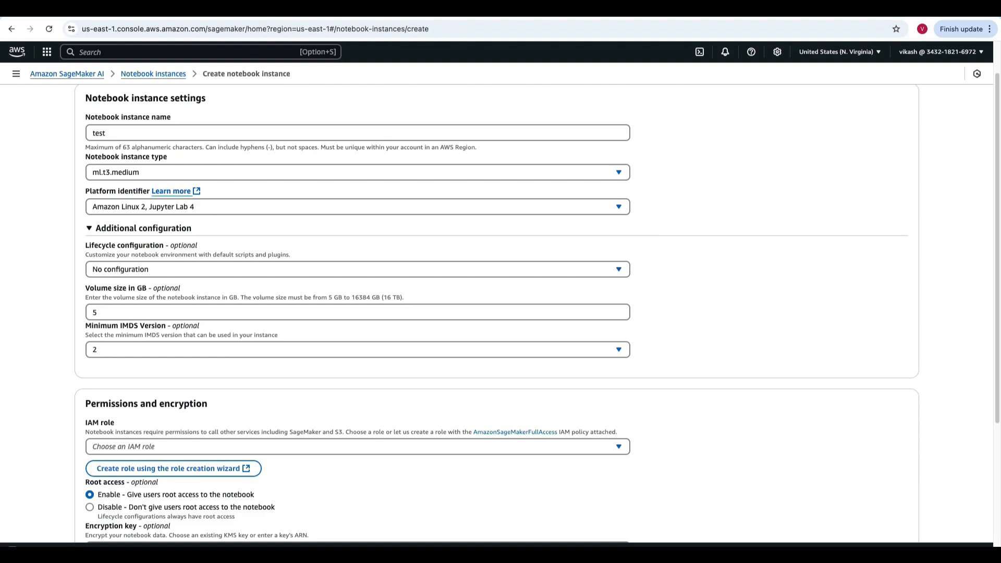
left_click_drag(85, 245, 164, 245)
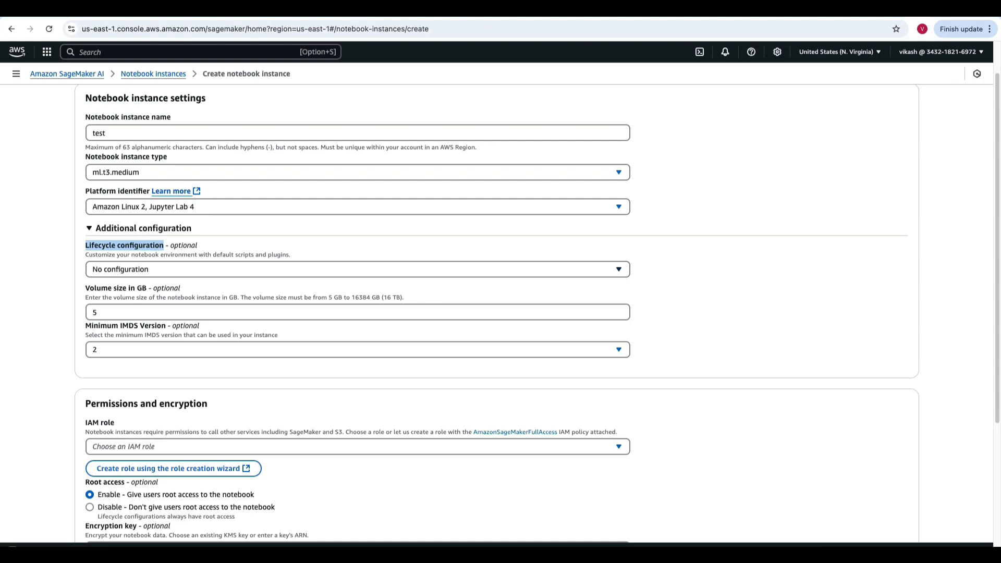
left_click(357, 270)
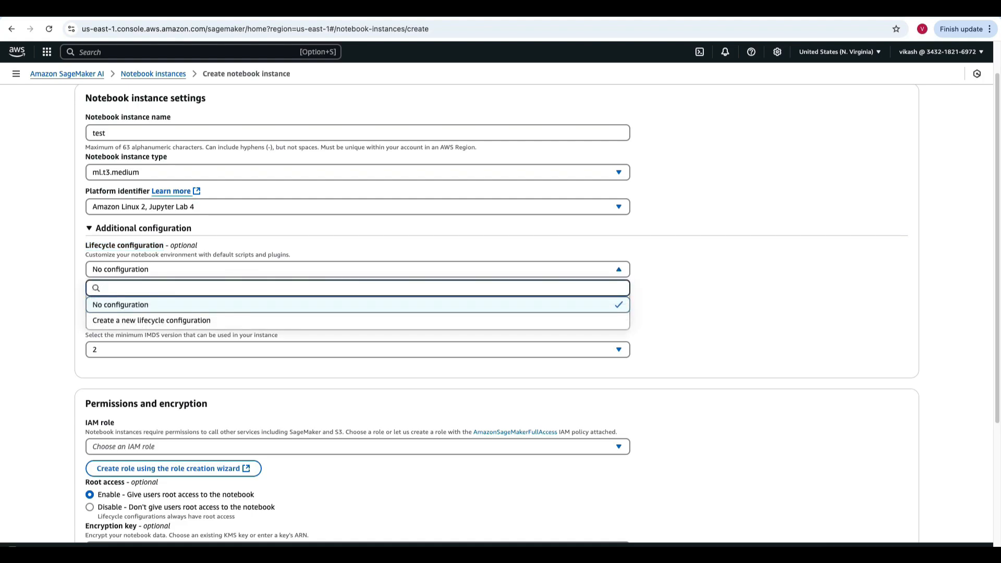
left_click(254, 305)
scroll(254, 306, "down", 1)
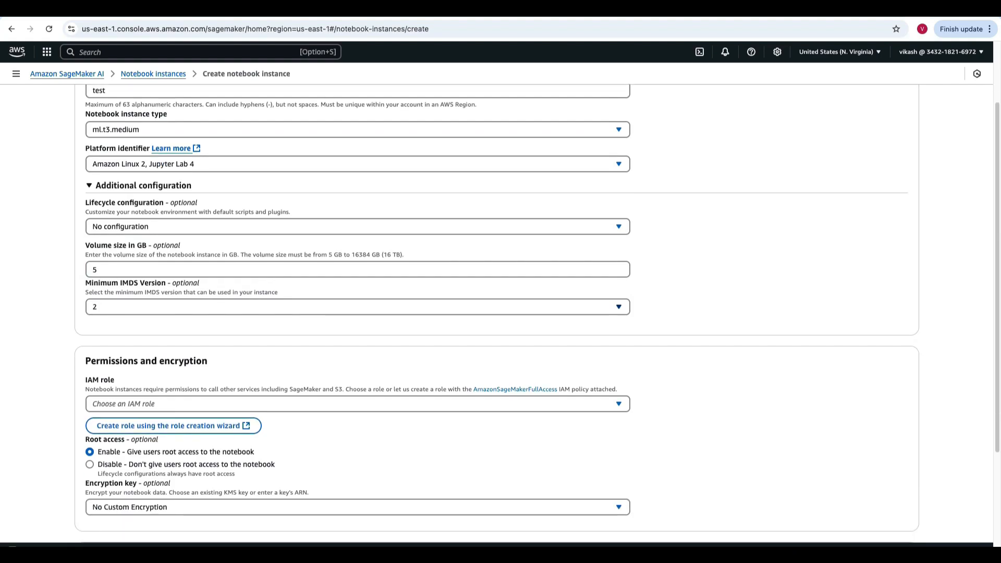
left_click_drag(90, 245, 142, 246)
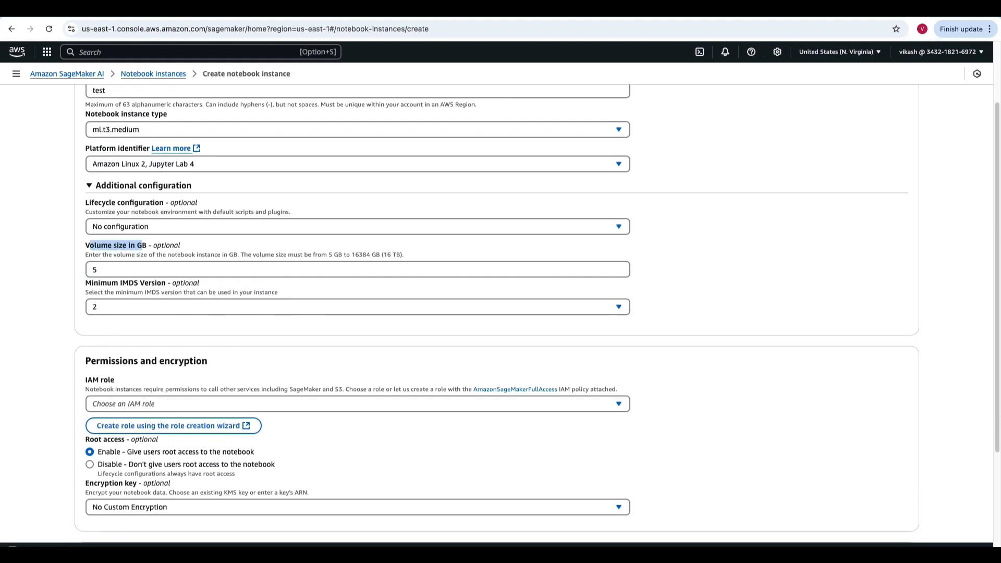
left_click_drag(86, 283, 170, 283)
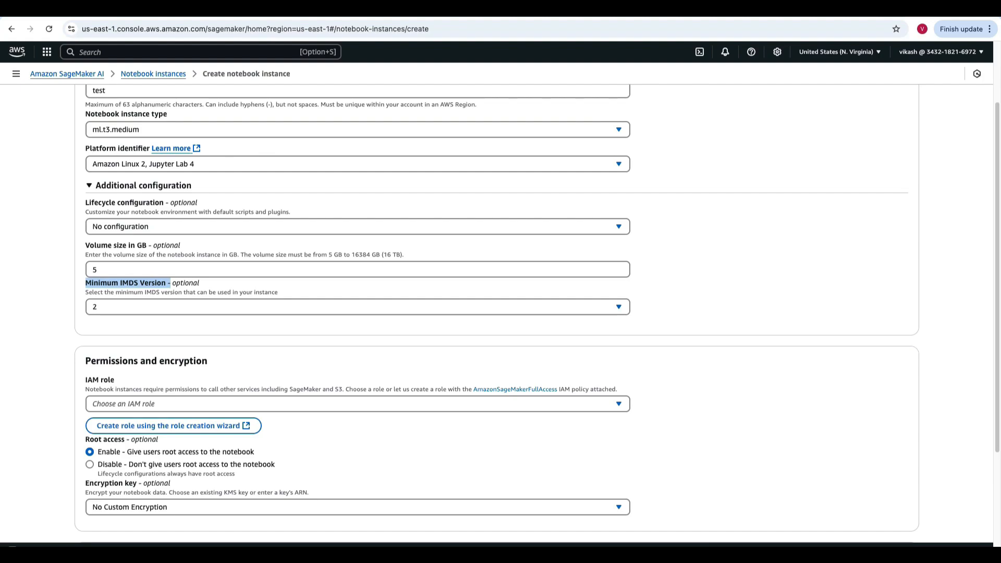
double_click(95, 270)
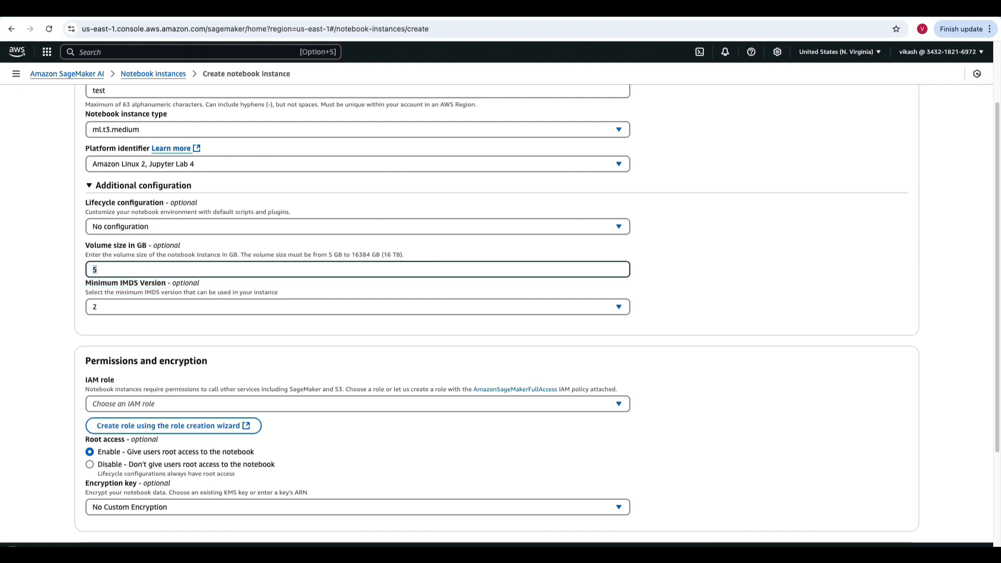
- Create a new IAM role for the notebook instance with access to any S3 bucket
scroll(501, 302, "down", 1)
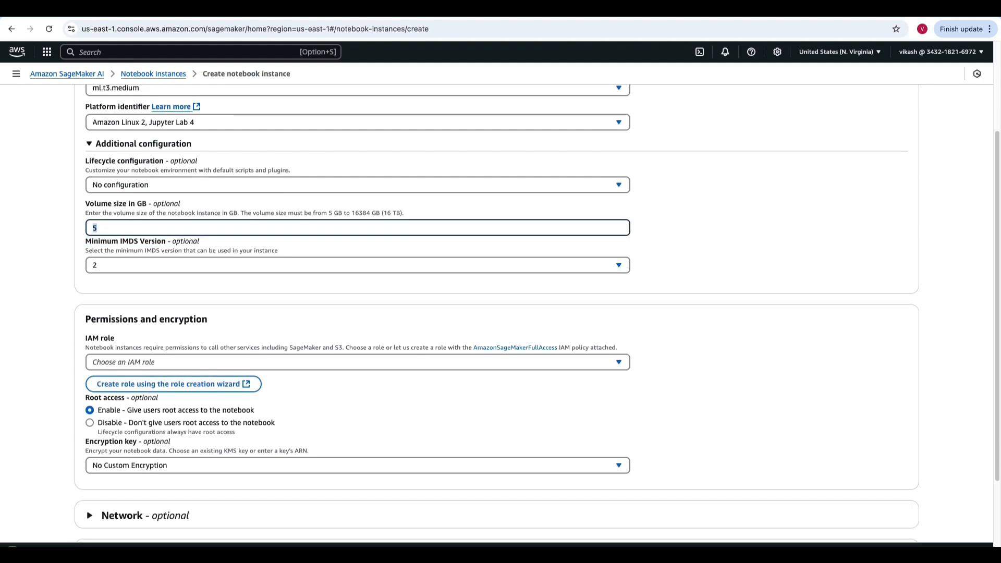
scroll(501, 313, "down", 1)
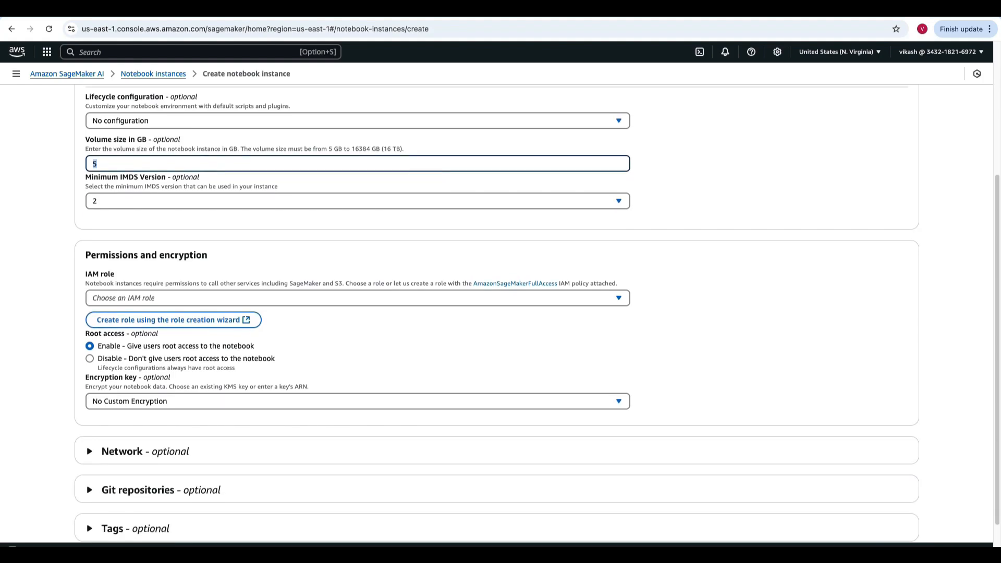
scroll(501, 312, "down", 1)
left_click_drag(91, 213, 208, 213)
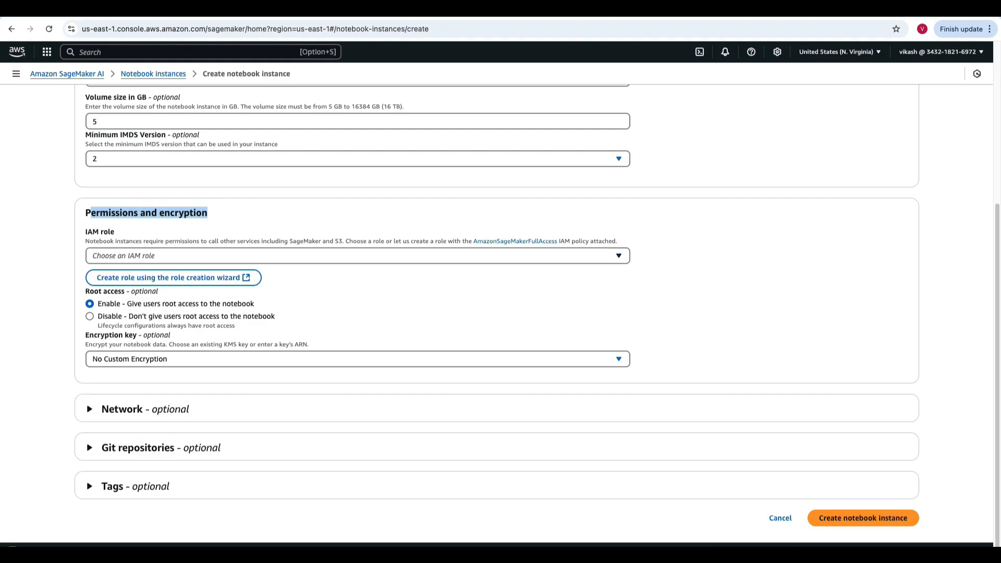
left_click(358, 256)
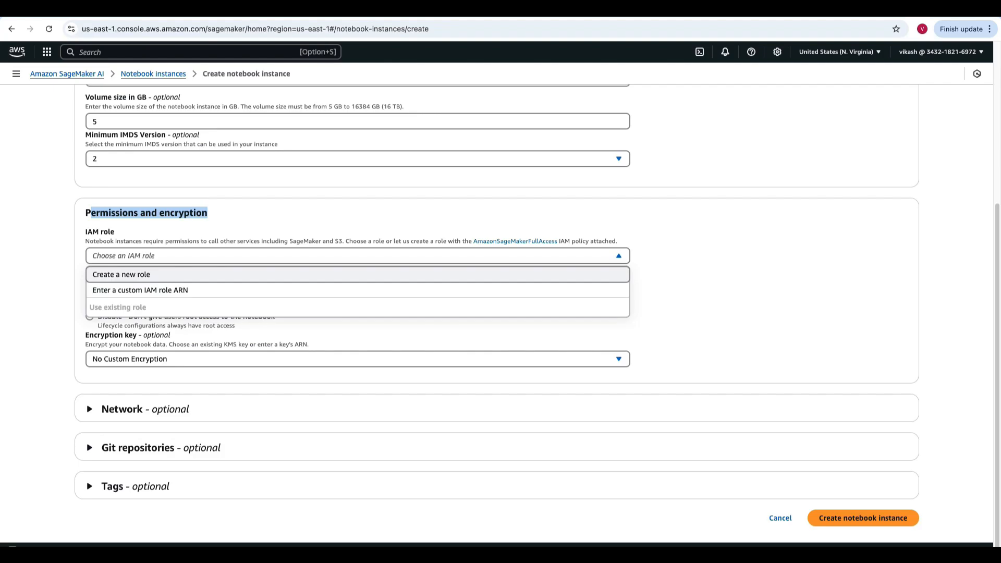
left_click(358, 275)
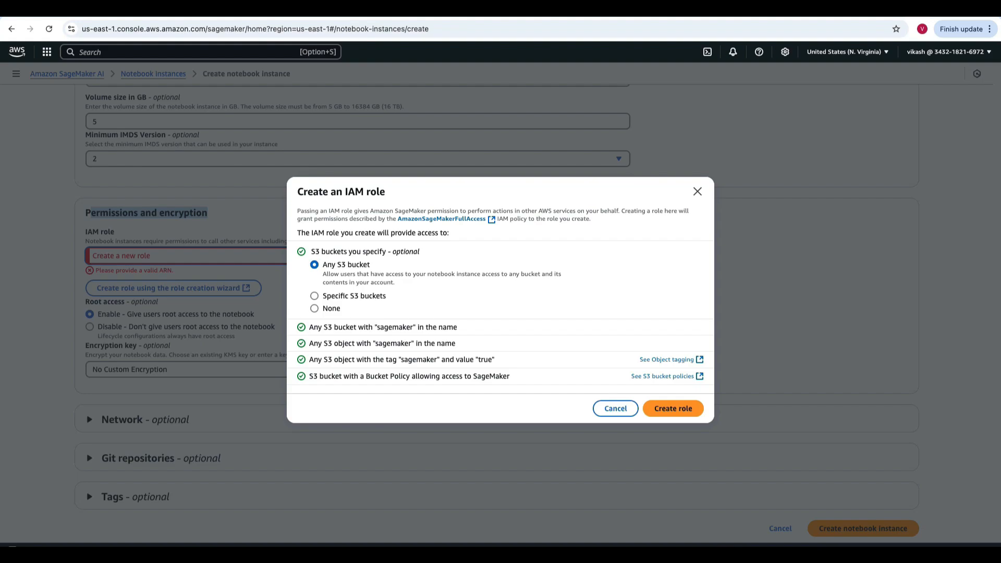
left_click_drag(315, 251, 420, 252)
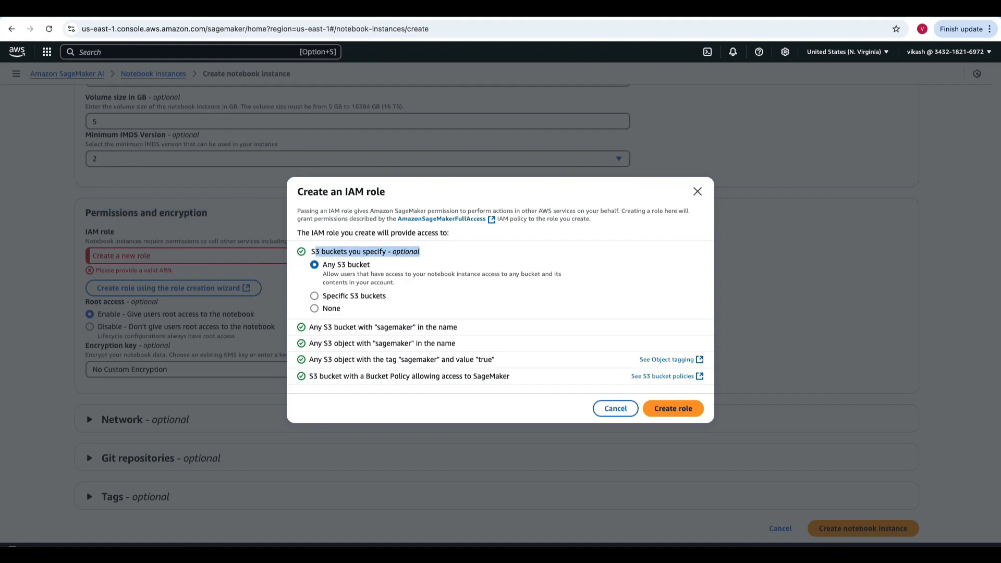
left_click(420, 253)
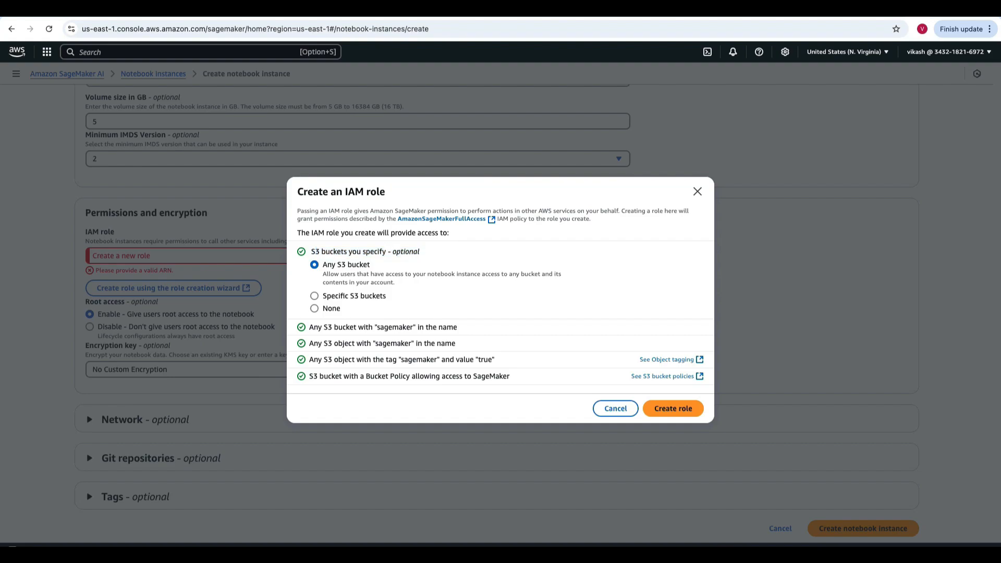
left_click_drag(327, 296, 386, 296)
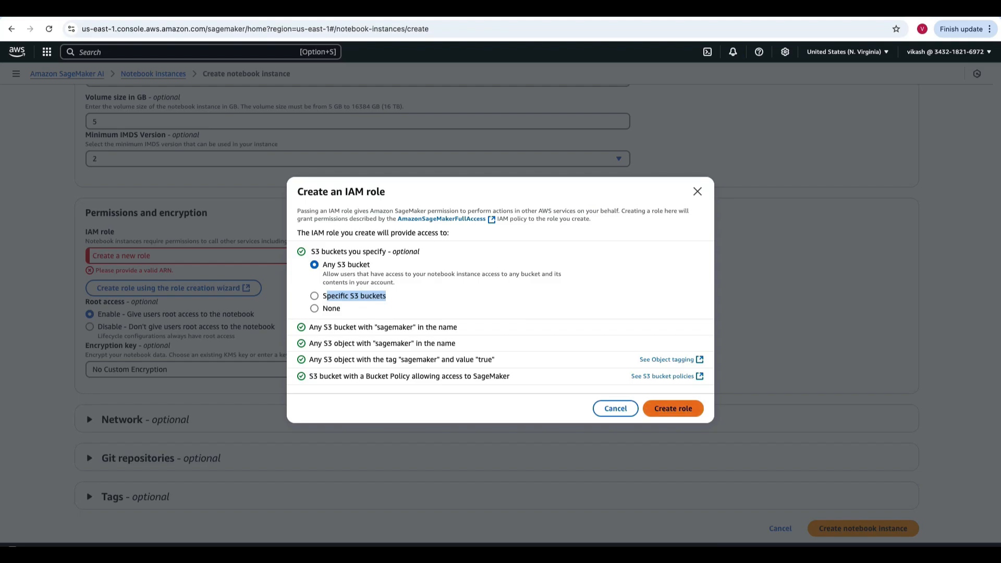
left_click(673, 409)
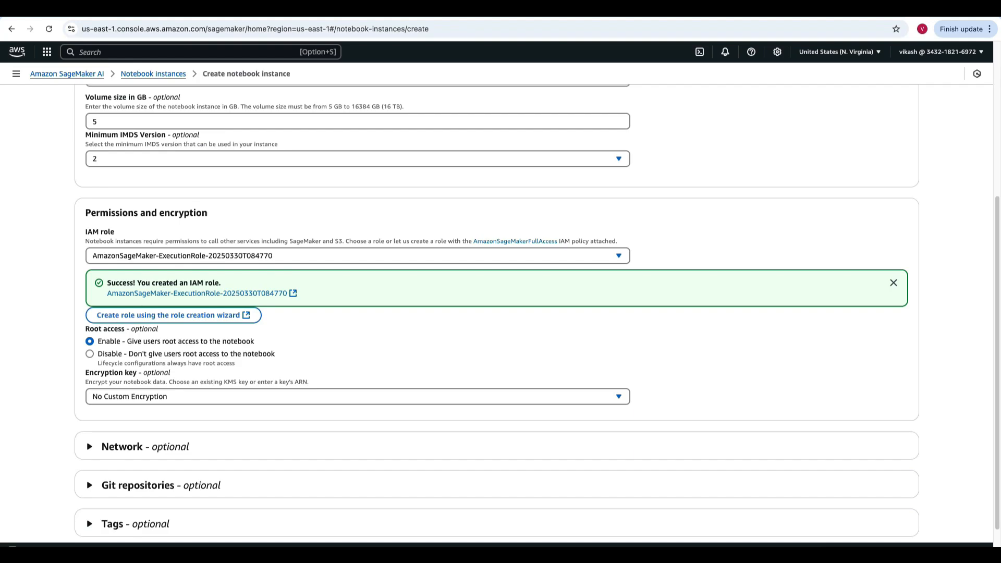
- Review the IAM role and root access settings and expand the optional network settings of the notebook instance
scroll(496, 313, "up", 2)
scroll(495, 313, "down", 2)
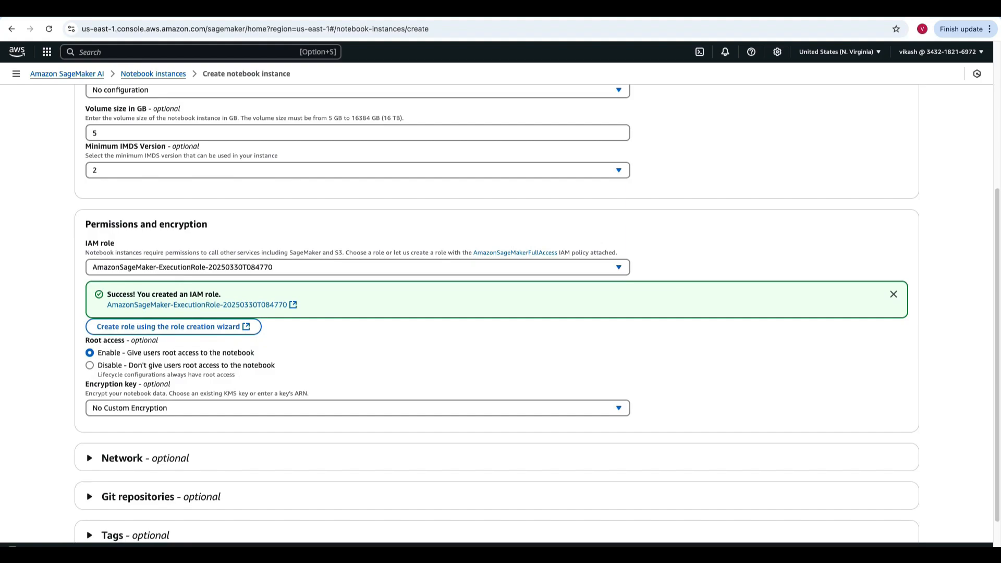
left_click_drag(281, 253, 353, 253)
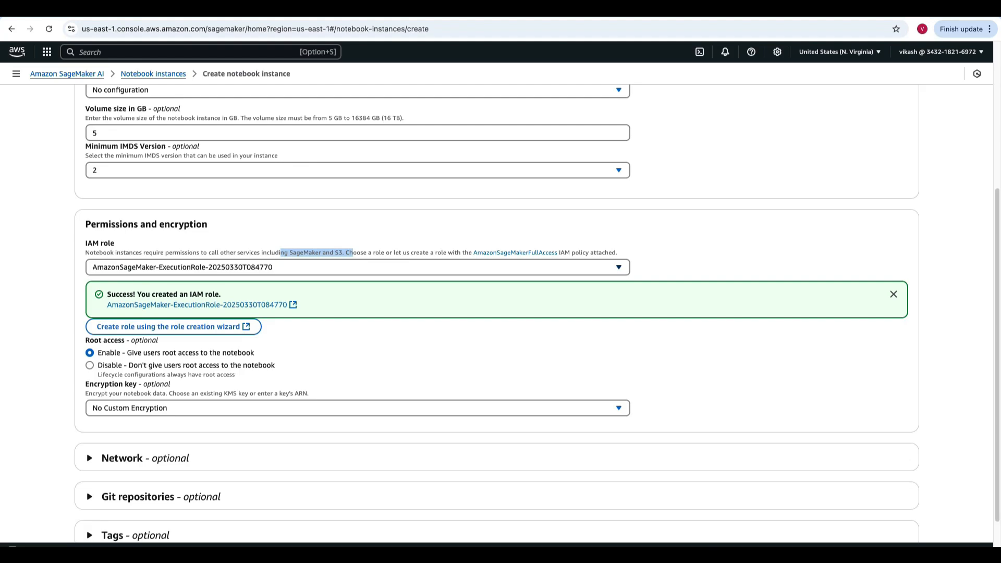
left_click_drag(146, 294, 221, 294)
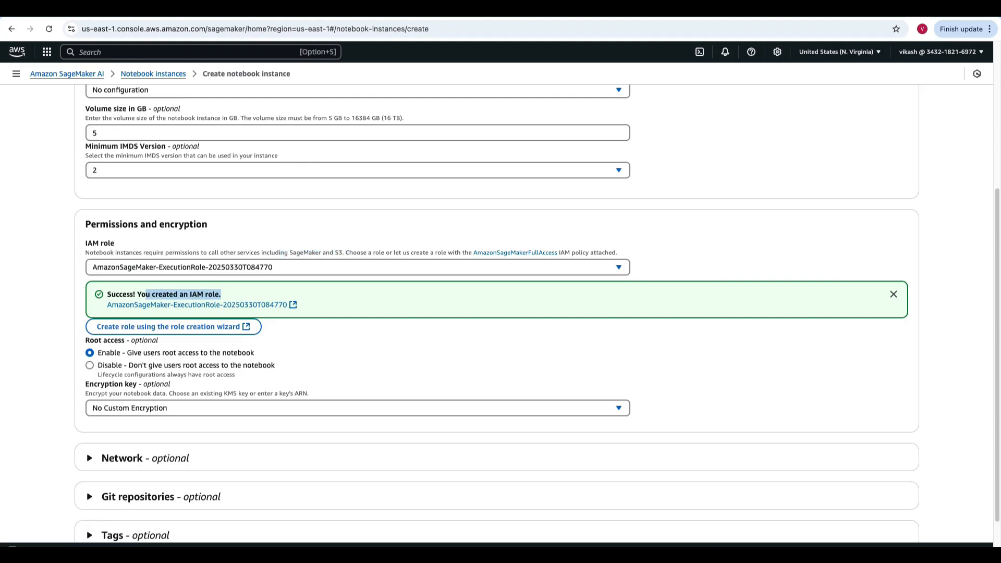
scroll(537, 316, "down", 2)
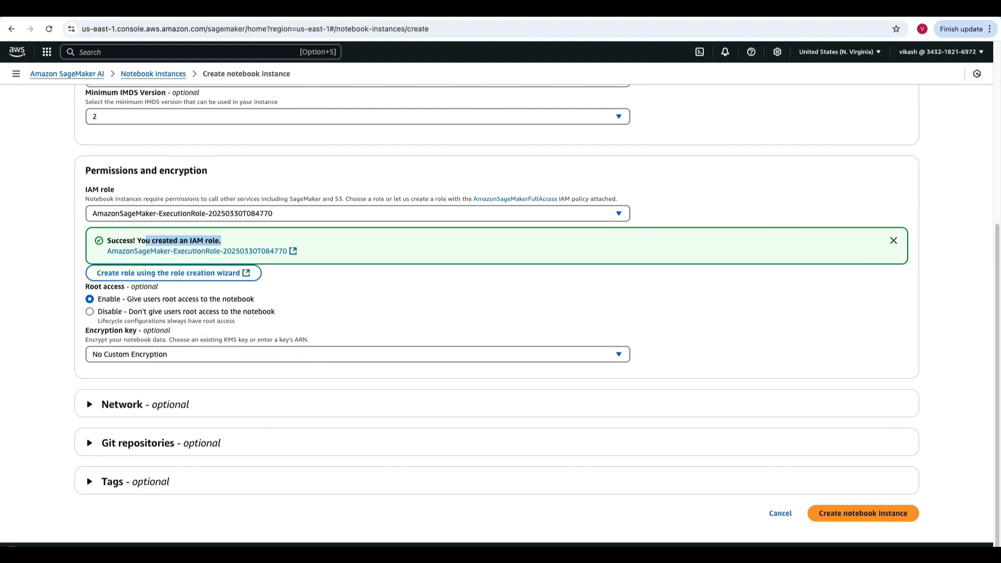
left_click_drag(106, 299, 254, 299)
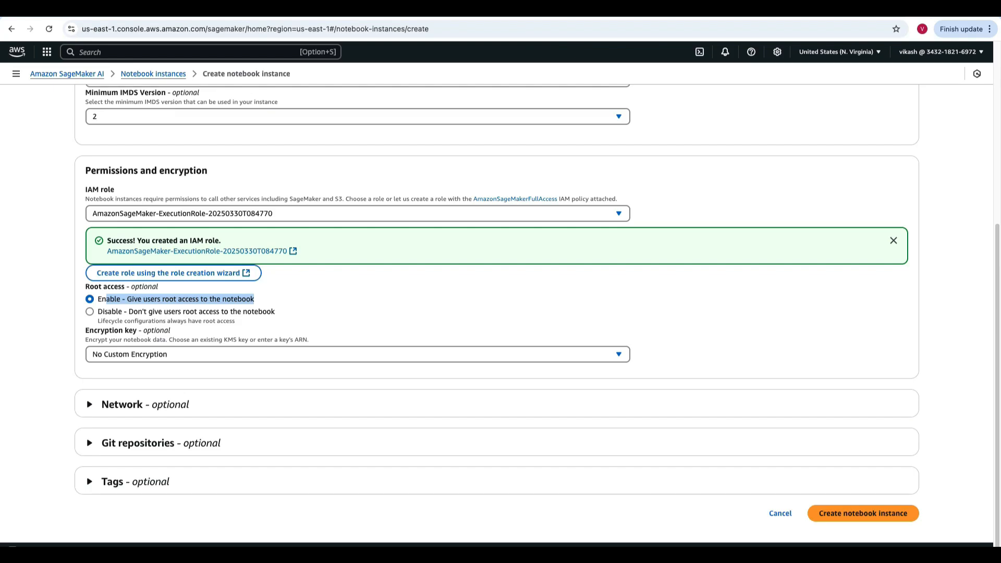
left_click(122, 405)
scroll(501, 313, "down", 2)
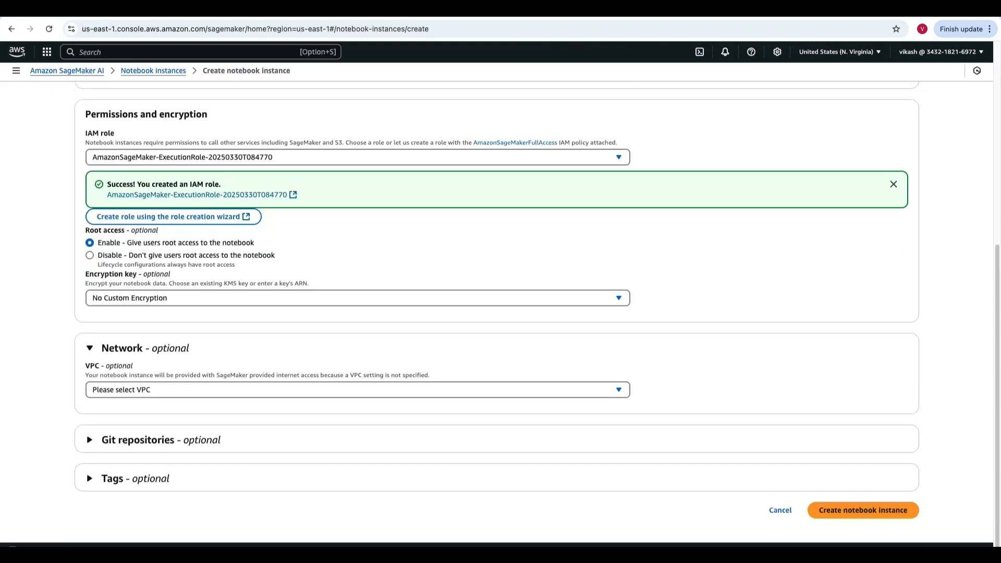
- Examine the VPC choices in the notebook instance's optional network settings, leaving no VPC selected
scroll(501, 313, "up", 7)
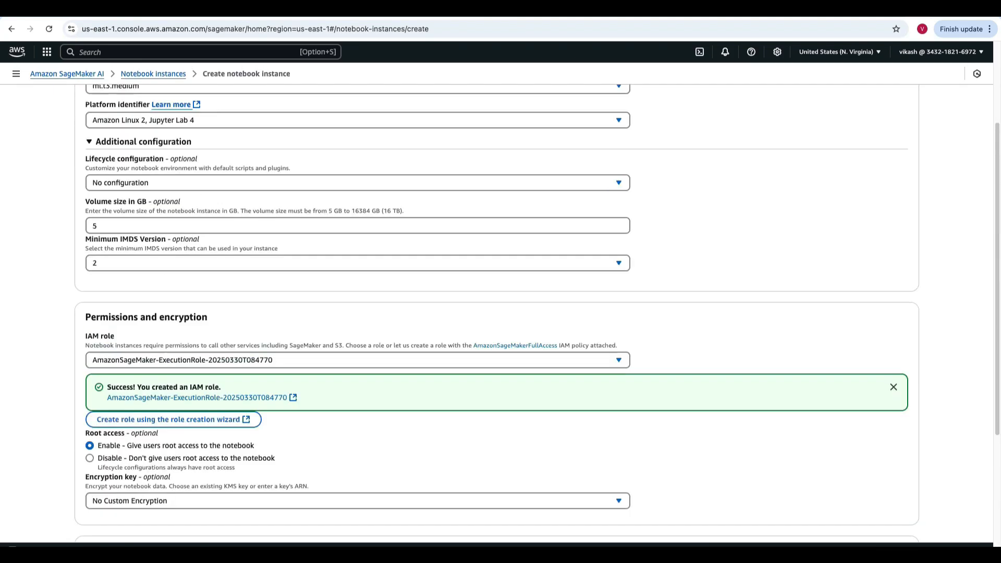
scroll(501, 313, "down", 7)
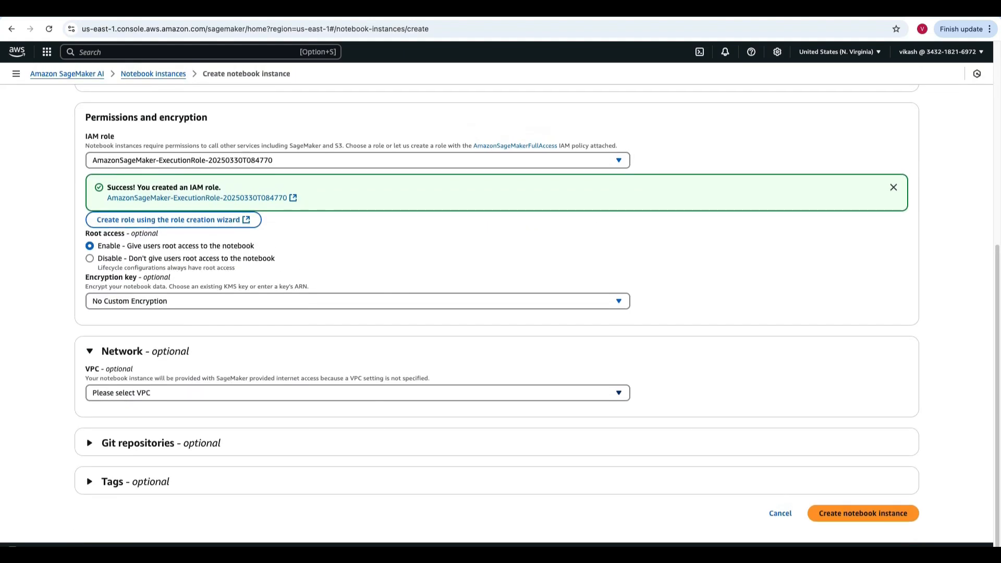
left_click(358, 394)
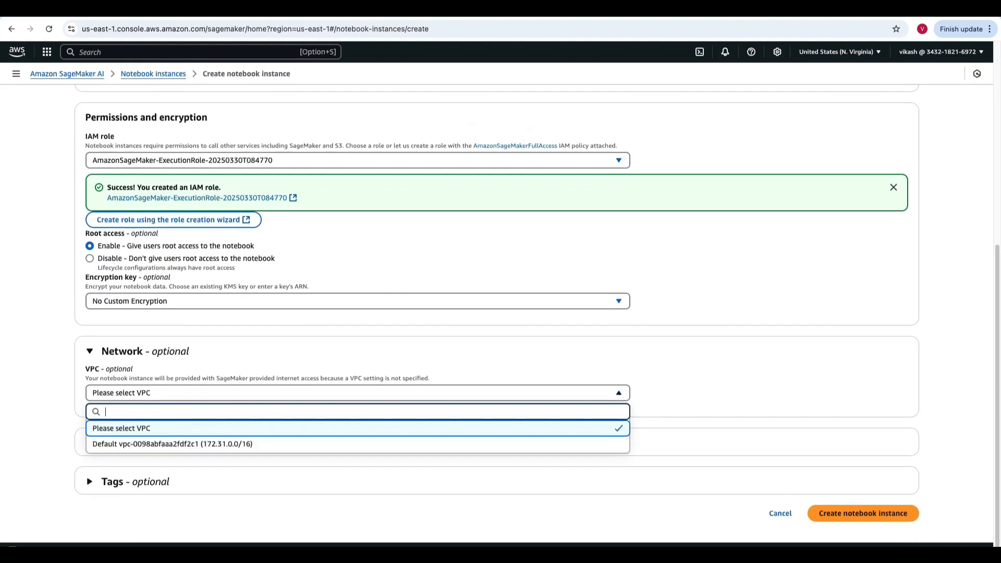
left_click(90, 351)
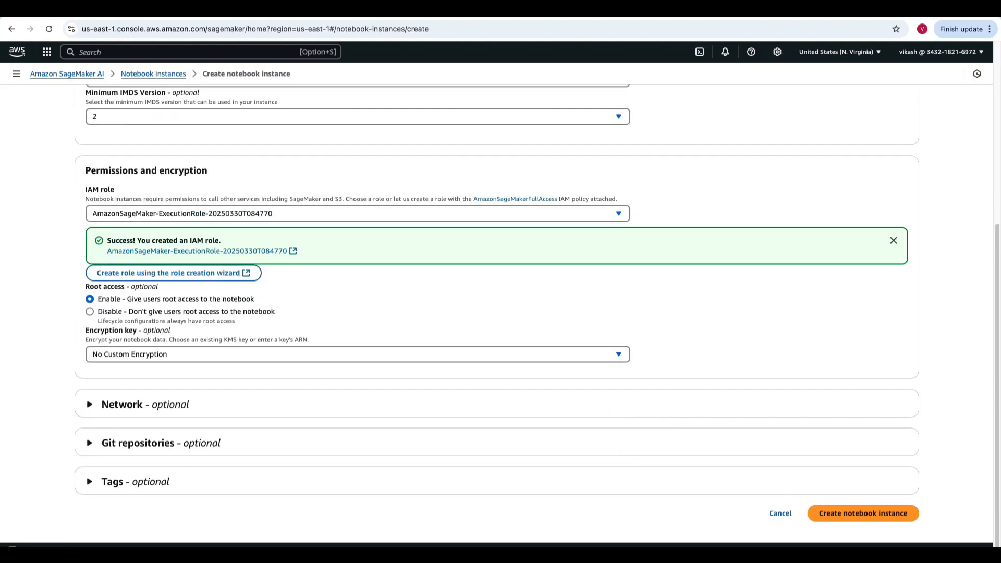
left_click(91, 404)
left_click(358, 393)
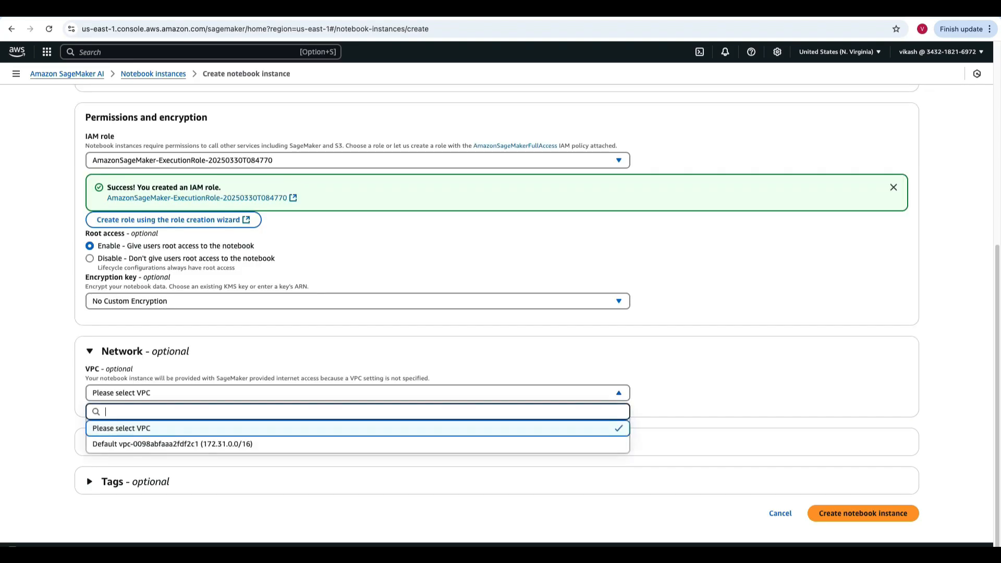
left_click(208, 445)
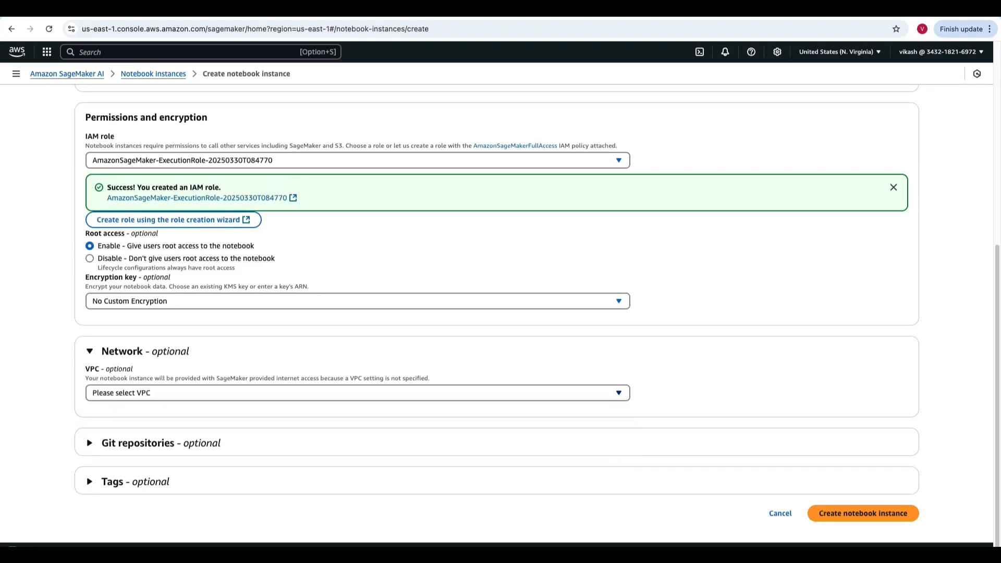
- Expand the optional Git repositories and tags sections, review the whole form, and create the notebook instance
scroll(208, 443, "down", 1)
left_click(91, 443)
scroll(90, 443, "down", 2)
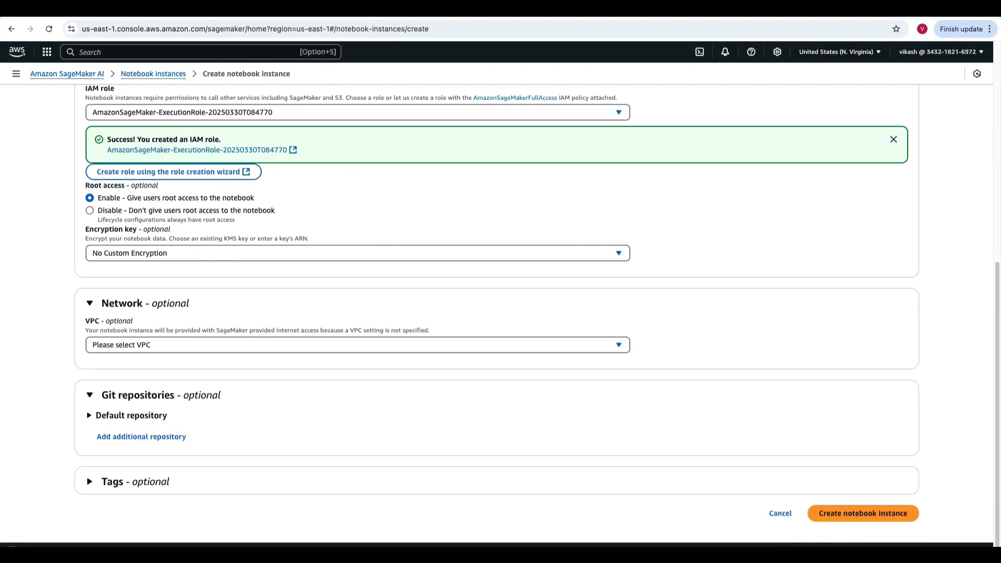
left_click(91, 482)
scroll(91, 482, "down", 2)
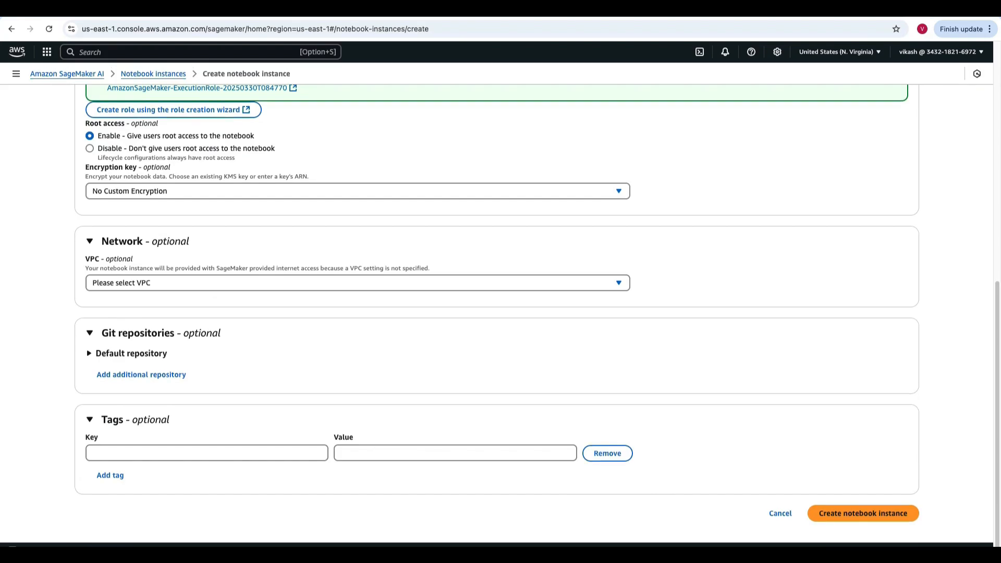
scroll(497, 313, "up", 8)
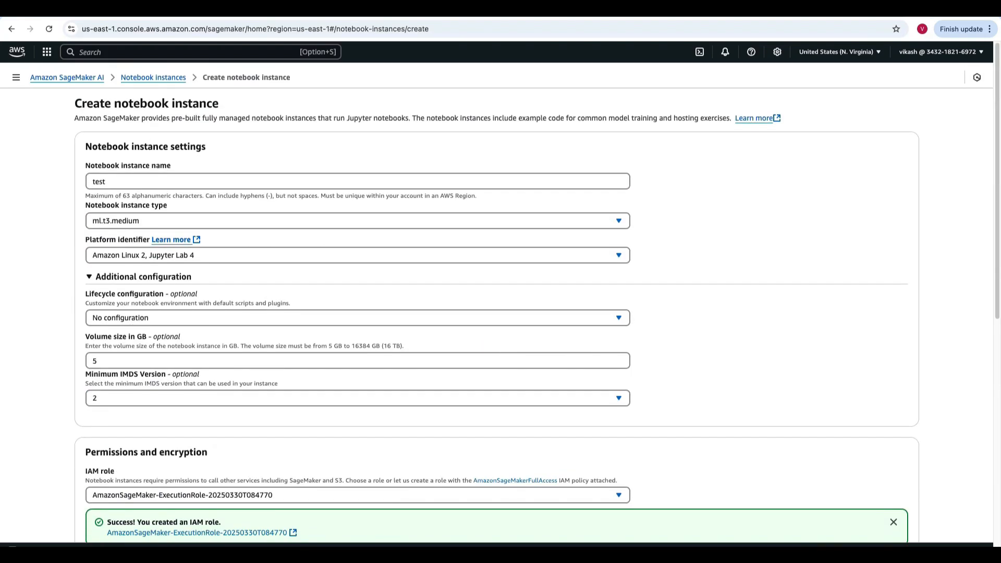
scroll(497, 313, "down", 8)
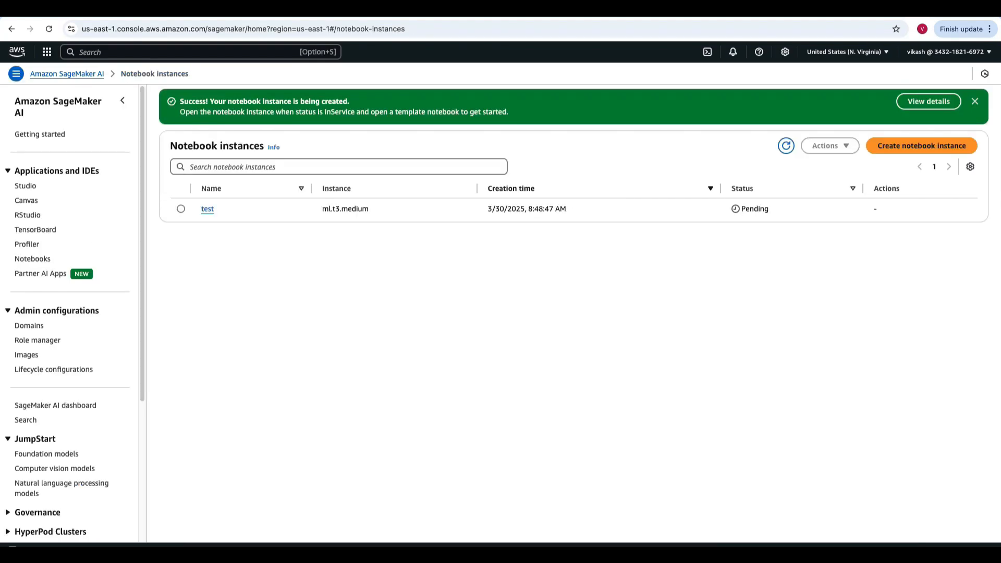
- Refresh the notebook instances list to check the status of "test", and open the instance in Jupyter
left_click_drag(769, 209, 741, 210)
left_click(786, 146)
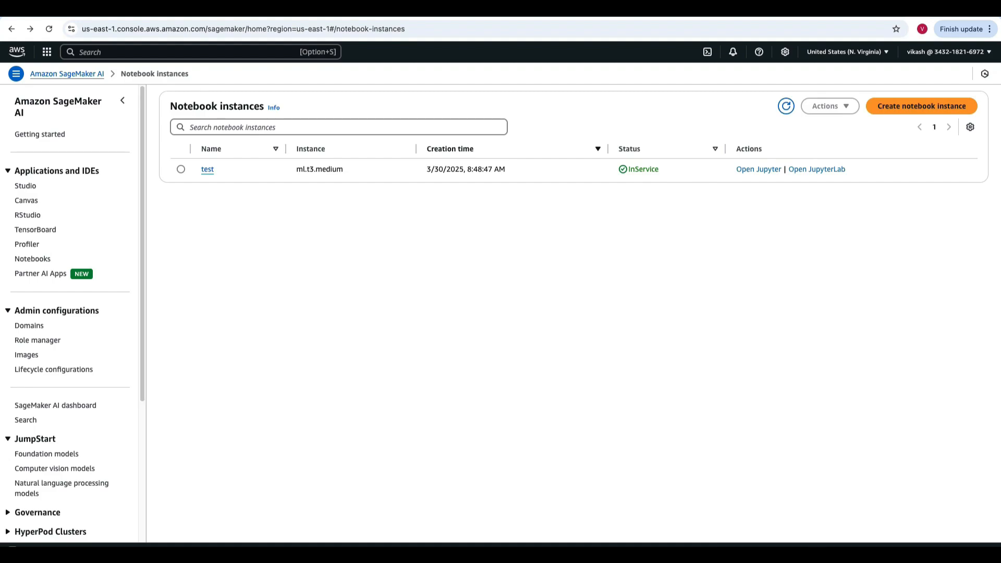
left_click_drag(659, 169, 629, 169)
left_click(759, 169)
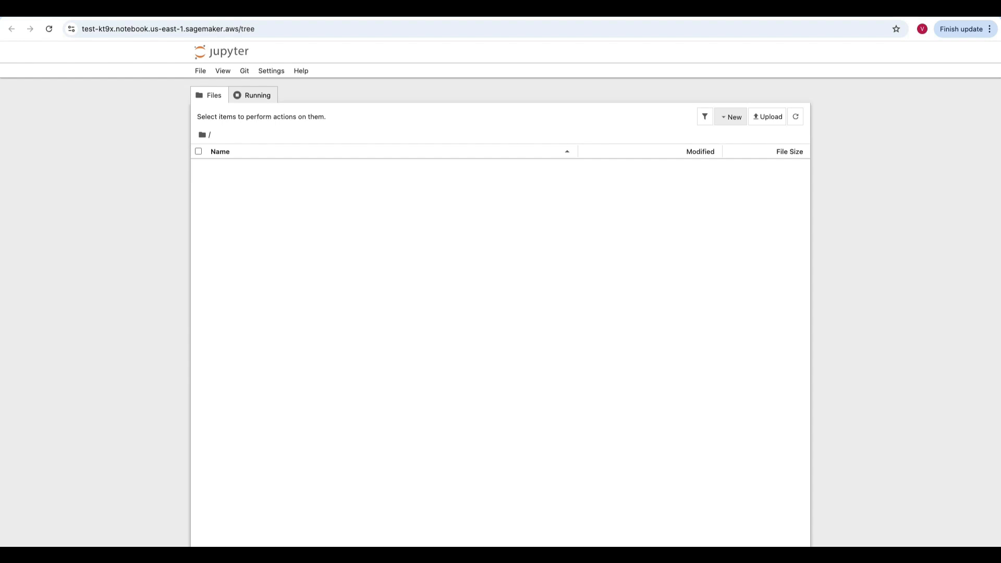
- Create a new notebook with the conda_python3 kernel and run print ("hello") in its first cell
left_click(731, 117)
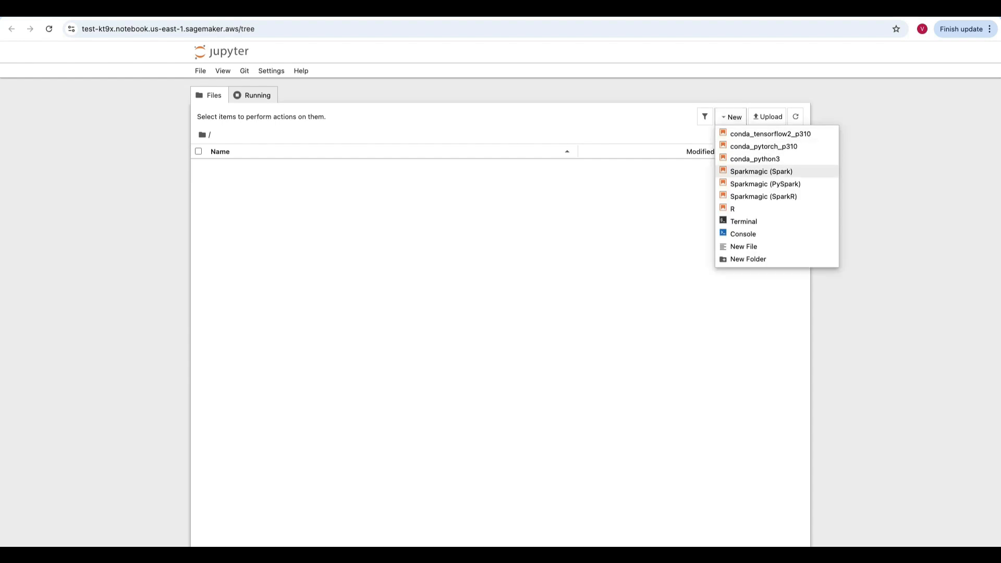
left_click(755, 158)
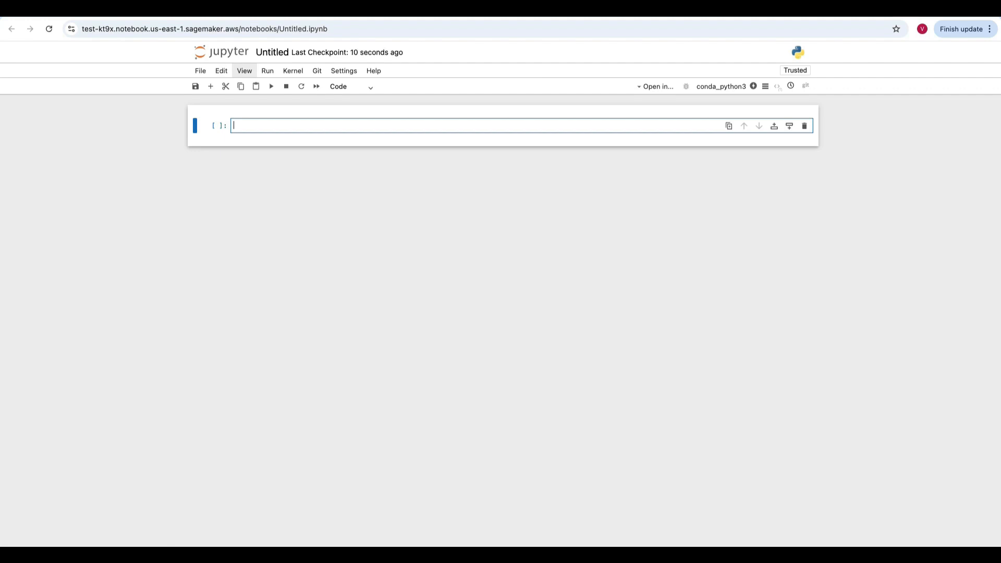
type("print (\"hello")
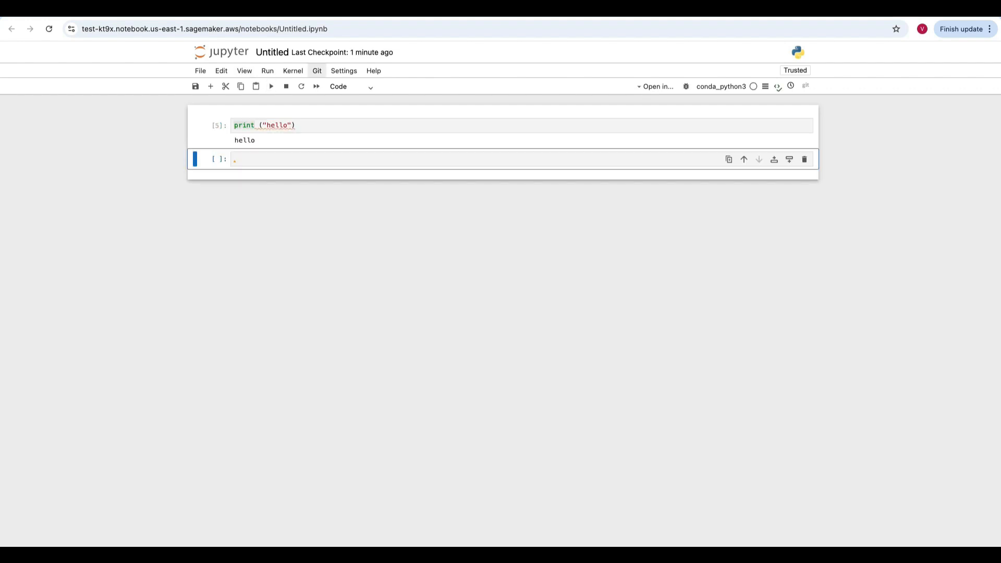
left_click(261, 160)
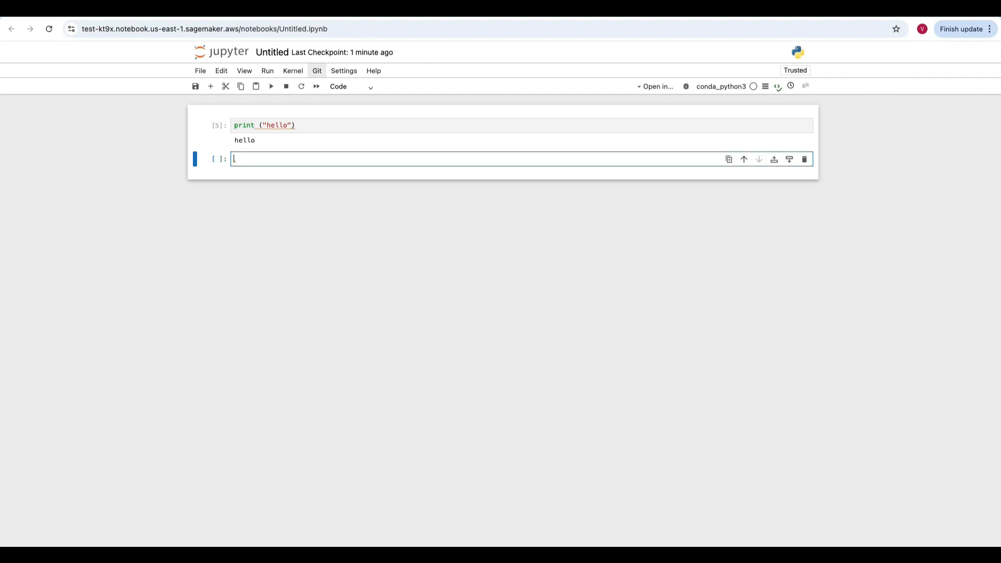